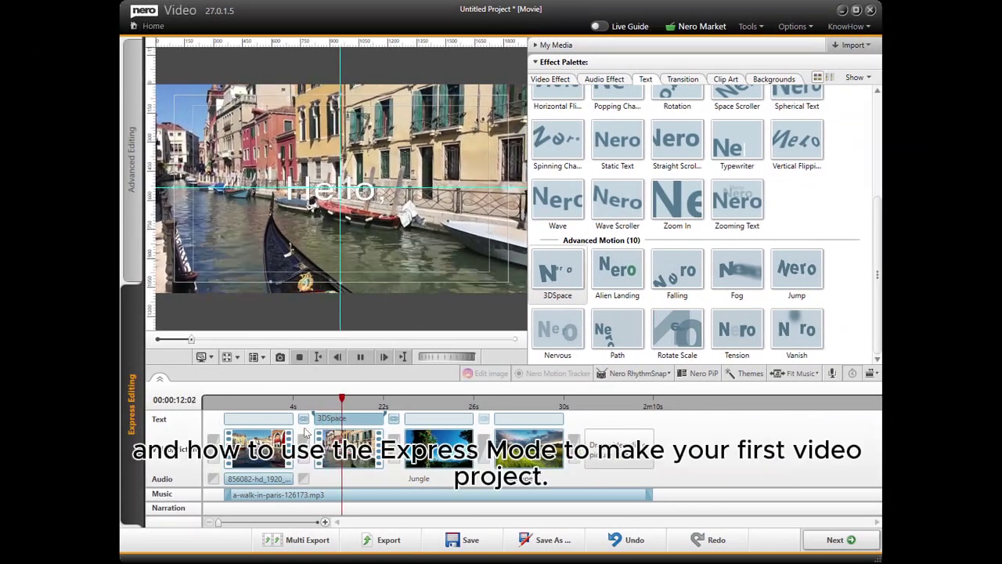
Select the 3DSpace text clip on the timeline to stop playback
{"action": "left_click", "coordinate": [360, 419]}
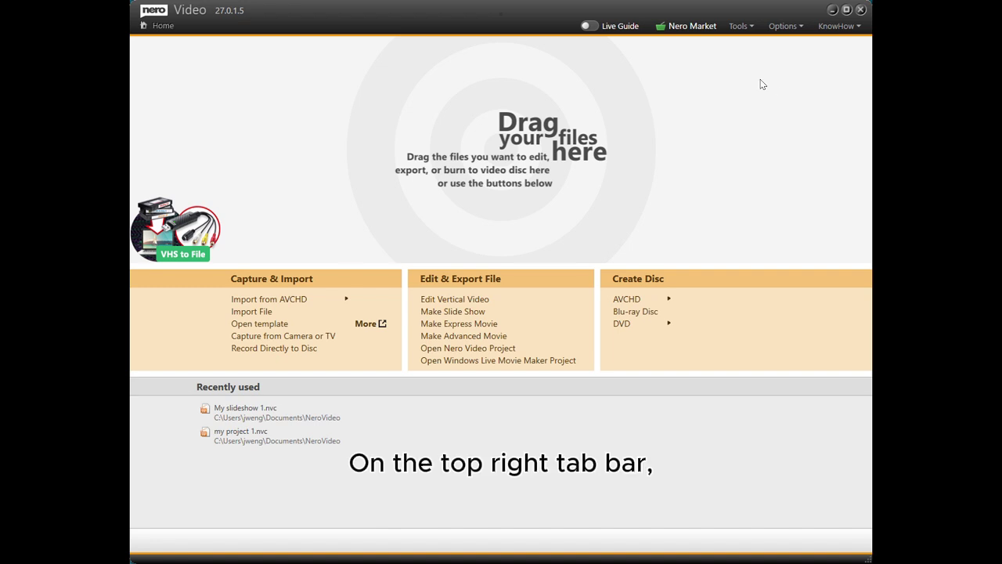
{"action": "left_click", "coordinate": [749, 28]}
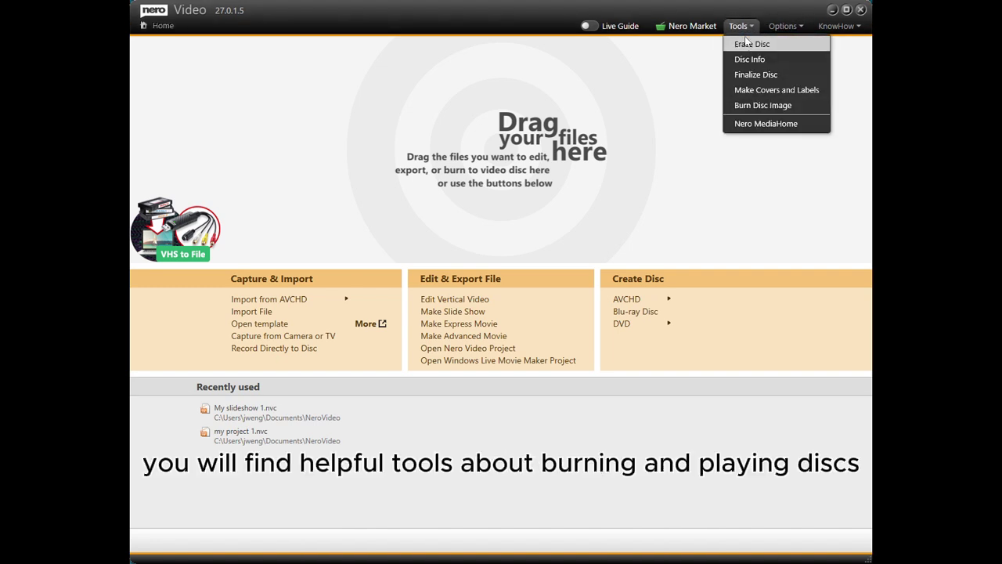
{"action": "left_click", "coordinate": [773, 28]}
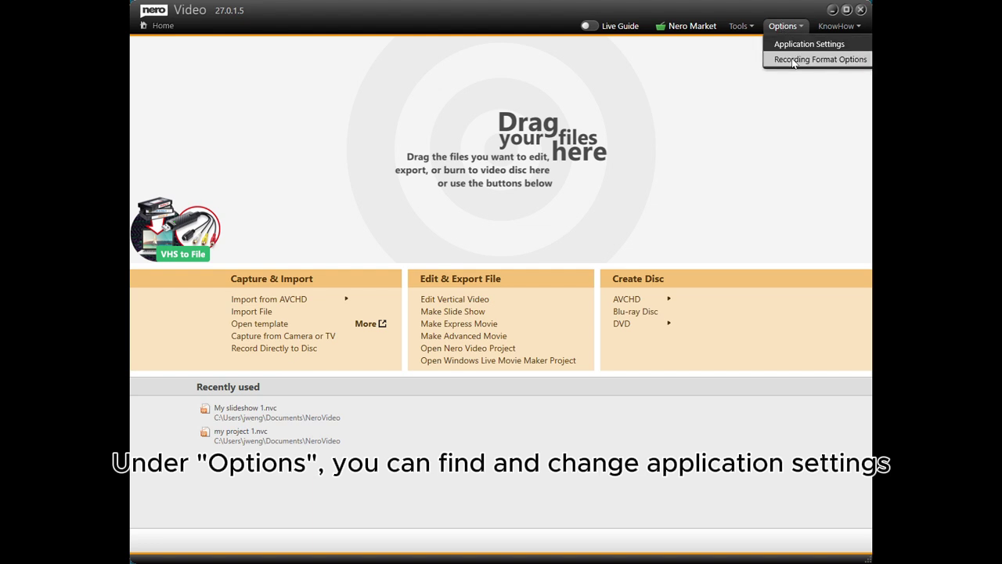
{"action": "left_click", "coordinate": [812, 47]}
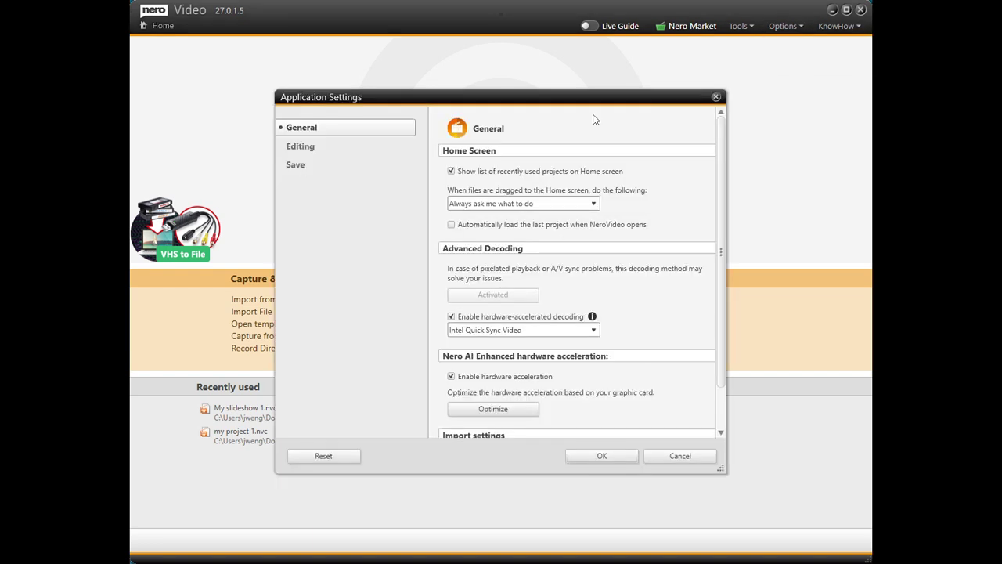
{"action": "scroll", "coordinate": [622, 235], "scroll_direction": "down", "scroll_amount": 1}
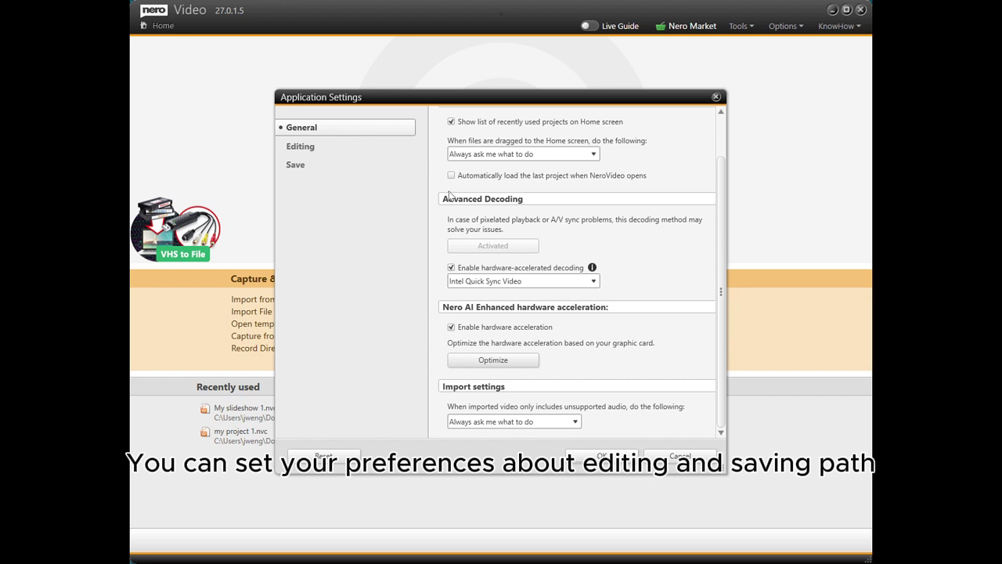
{"action": "left_click", "coordinate": [329, 149]}
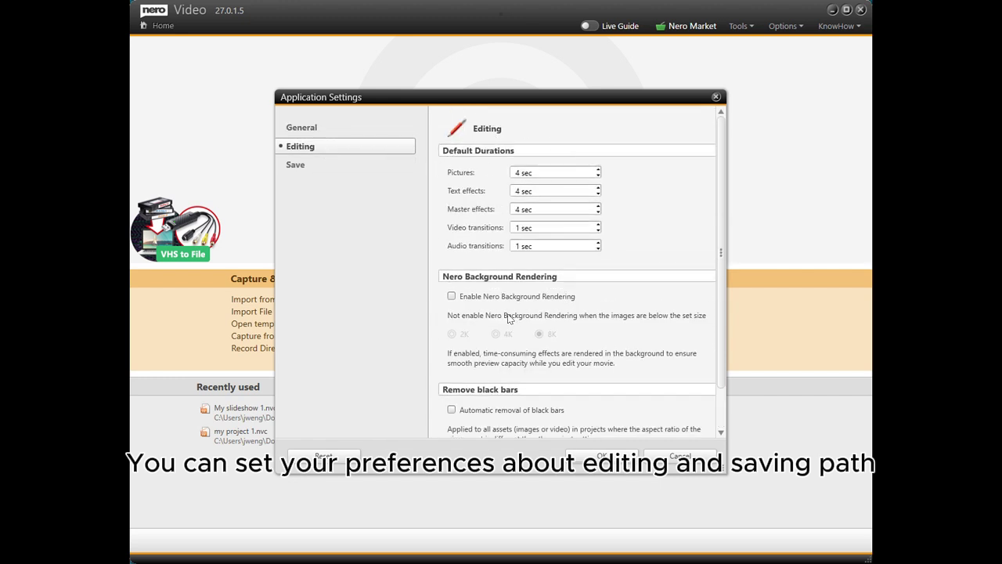
{"action": "scroll", "coordinate": [533, 353], "scroll_direction": "down", "scroll_amount": 1}
{"action": "left_click", "coordinate": [337, 172]}
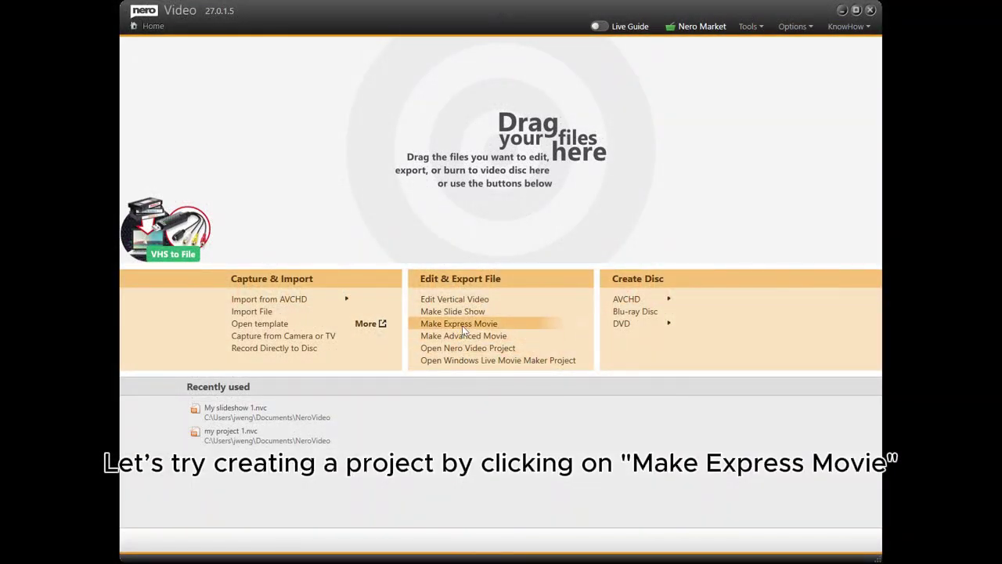
Start an Express Movie, enlarge the preview, and show safe area with crossing vertical and horizontal guides
{"action": "left_click", "coordinate": [511, 325]}
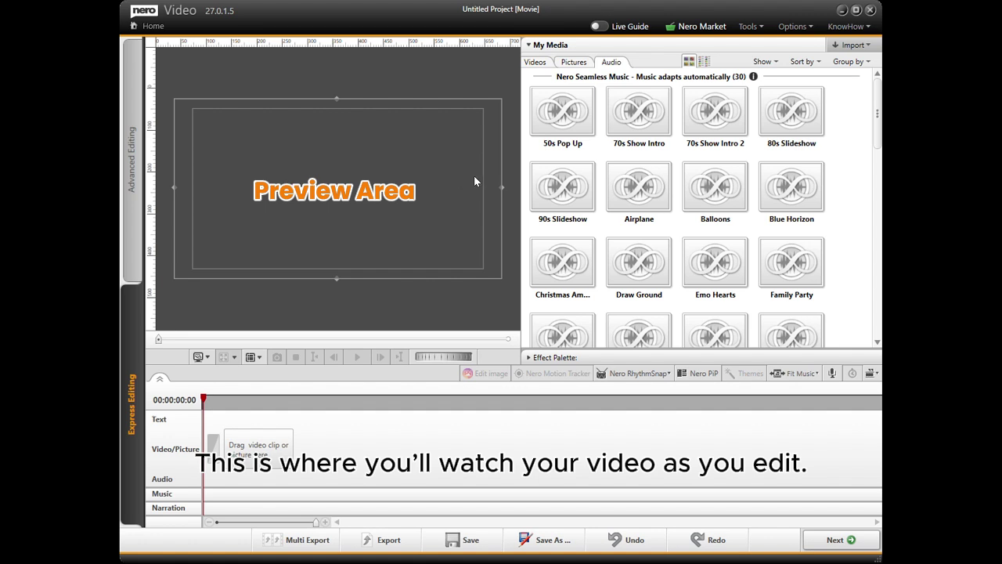
{"action": "mouse_move", "coordinate": [521, 168]}
{"action": "left_mouse_down"}
{"action": "mouse_move", "coordinate": [608, 173]}
{"action": "mouse_move", "coordinate": [528, 176]}
{"action": "left_mouse_up"}
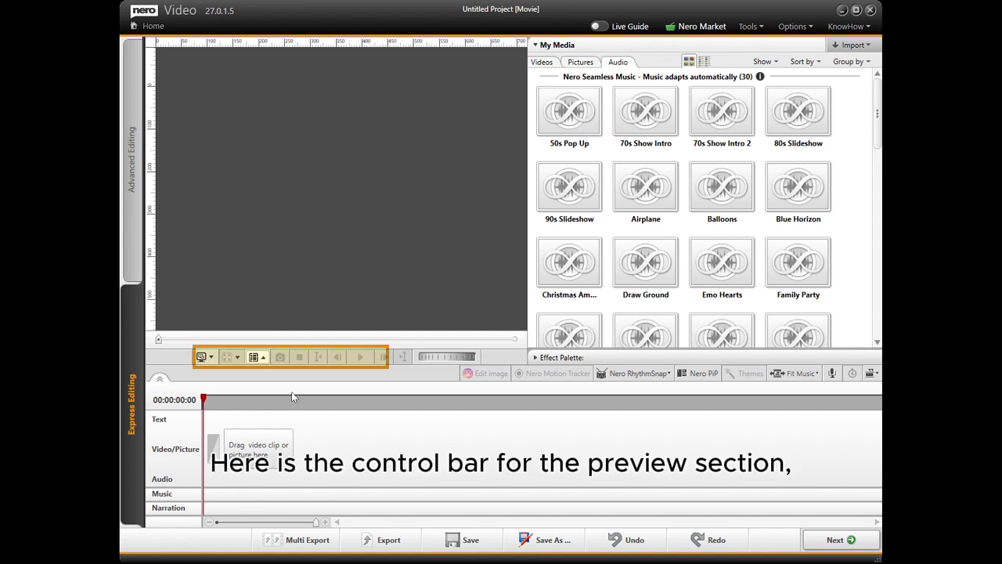
{"action": "left_click", "coordinate": [253, 357]}
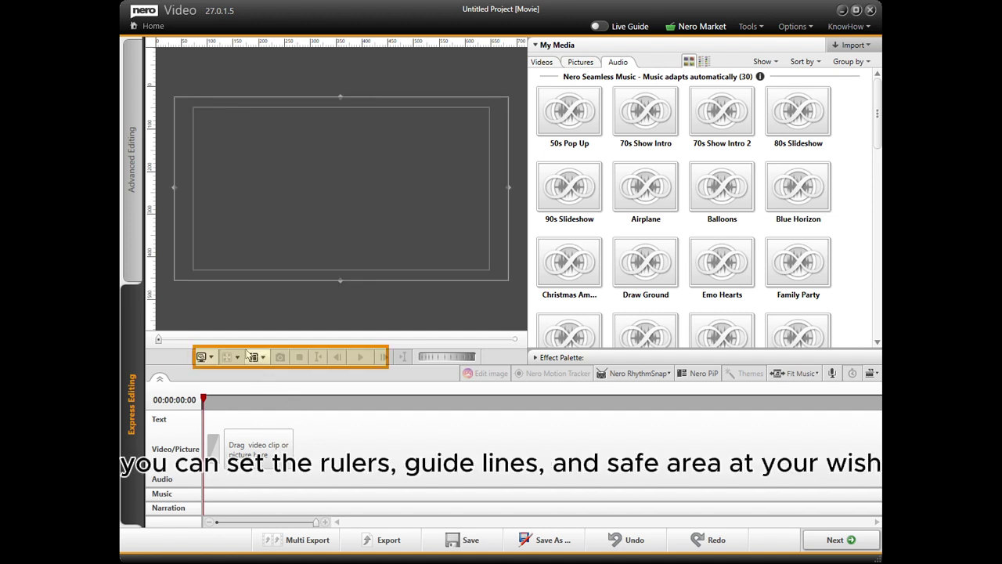
{"action": "left_click_drag", "start_coordinate": [156, 219], "coordinate": [340, 212]}
{"action": "left_click_drag", "start_coordinate": [333, 41], "coordinate": [257, 186]}
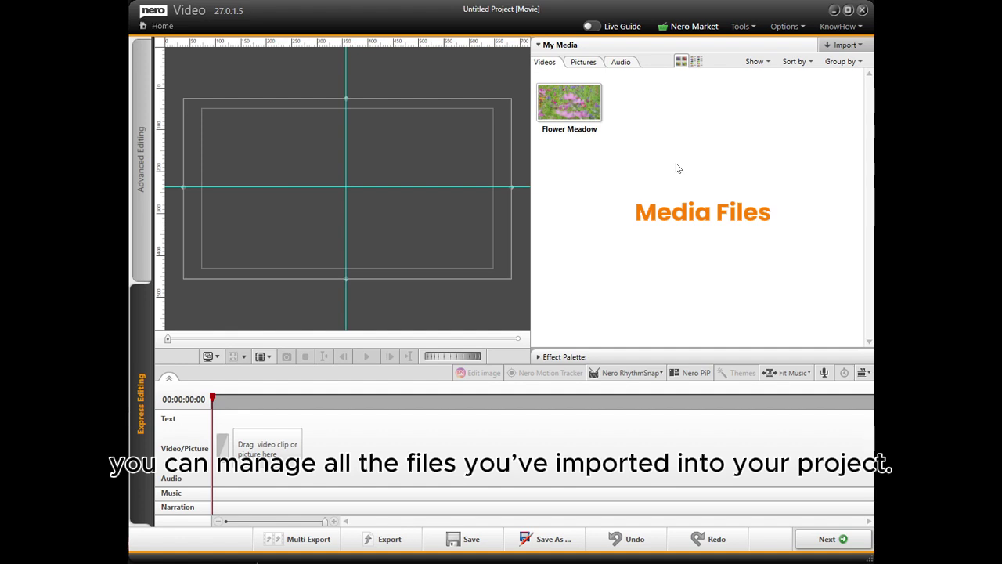
Import the two Venice canal video clips into My Media with Import File
{"action": "right_click", "coordinate": [656, 166]}
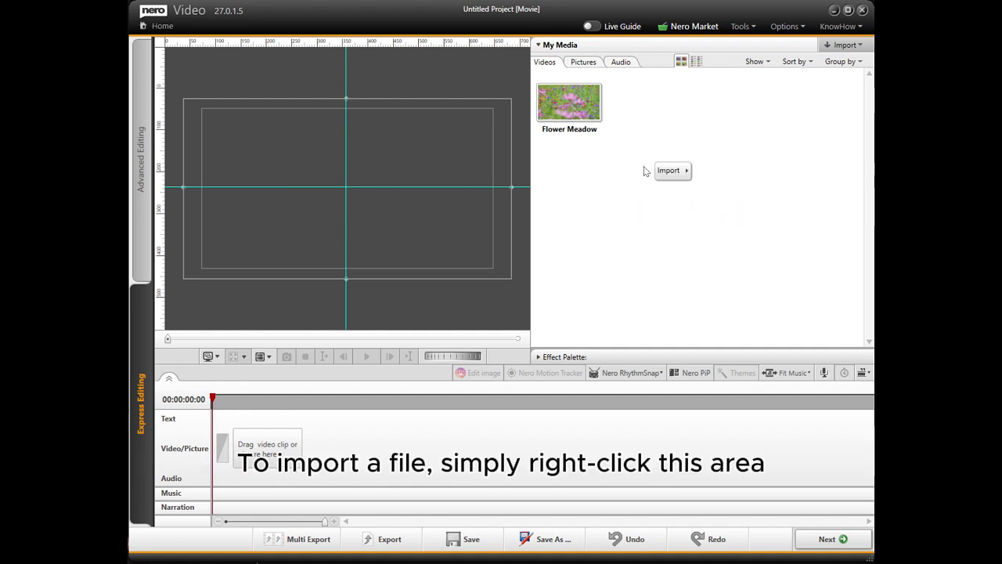
{"action": "mouse_move", "coordinate": [677, 175]}
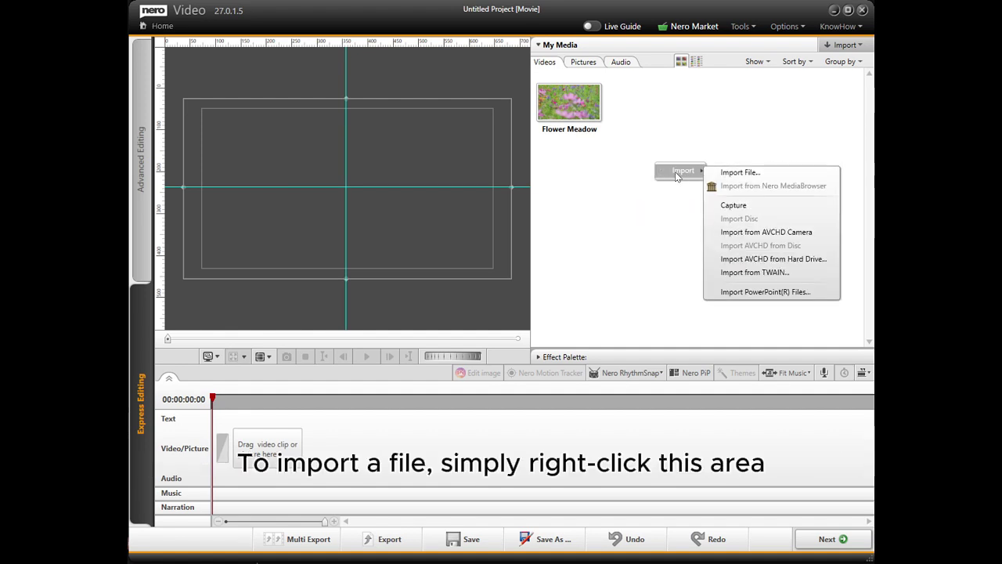
{"action": "left_click", "coordinate": [732, 175]}
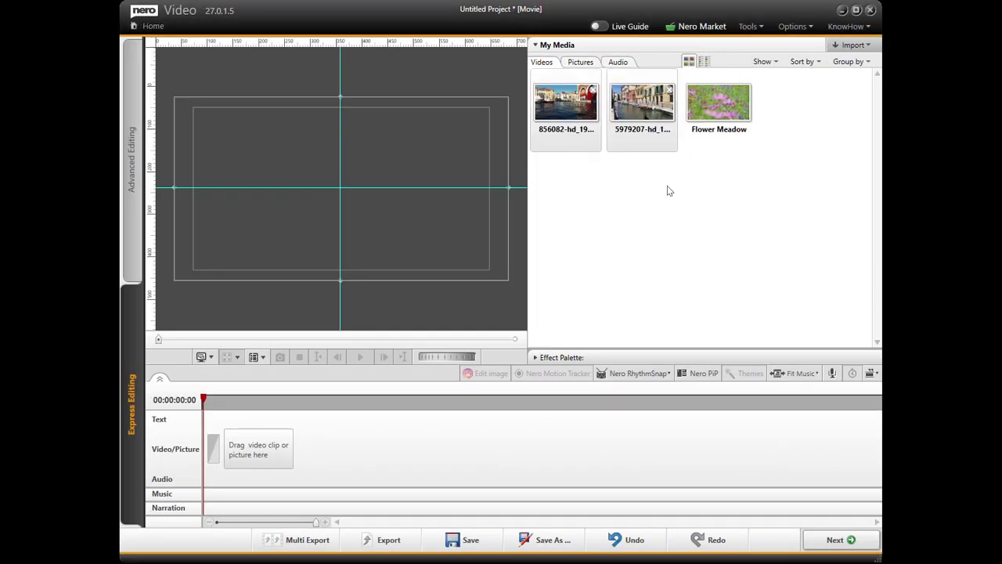
{"action": "left_click", "coordinate": [714, 164]}
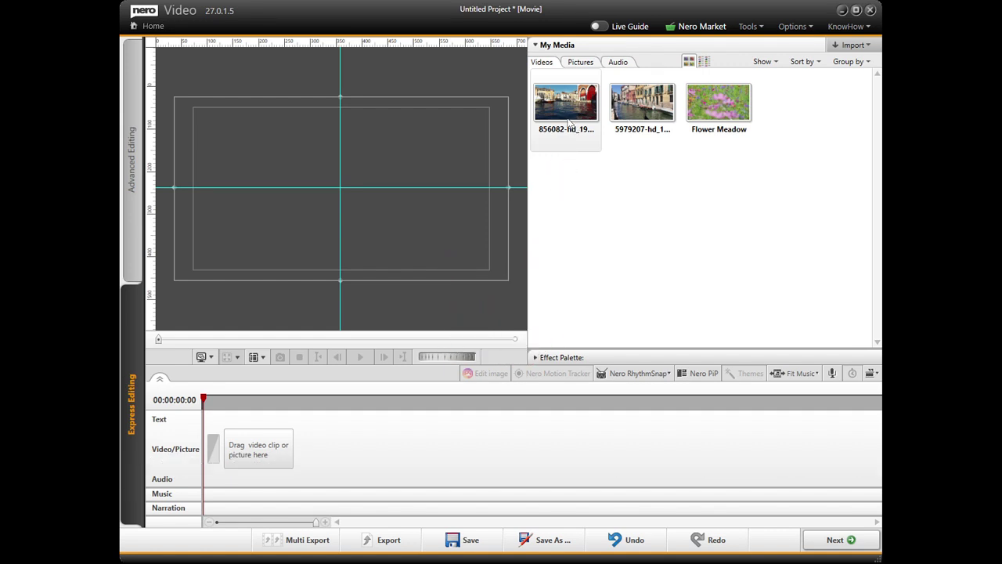
Place both Venice clips on the timeline in order and play them back
{"action": "left_click_drag", "start_coordinate": [562, 115], "coordinate": [259, 446]}
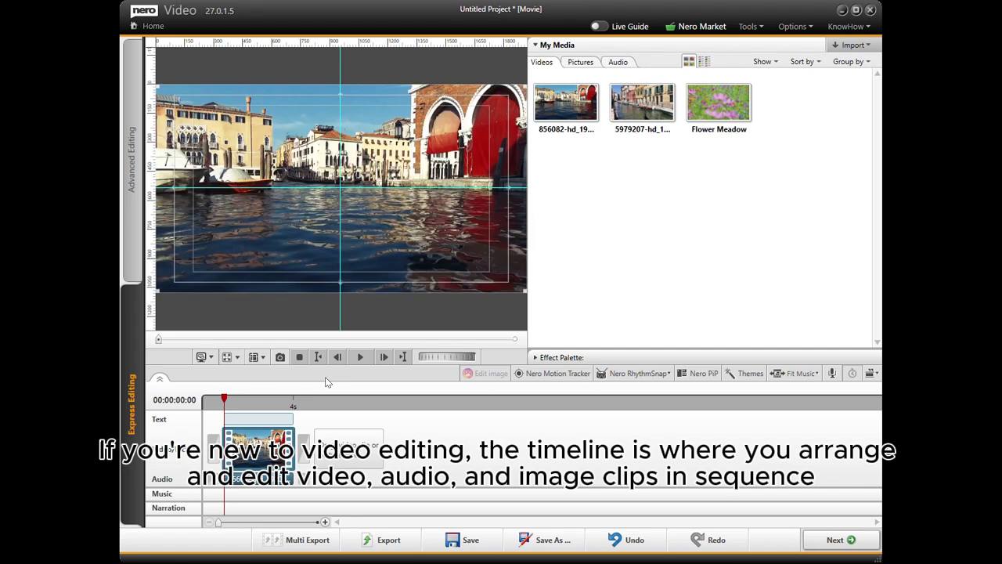
{"action": "left_click_drag", "start_coordinate": [224, 401], "coordinate": [293, 401]}
{"action": "left_click_drag", "start_coordinate": [638, 109], "coordinate": [348, 448]}
{"action": "key", "text": "space"}
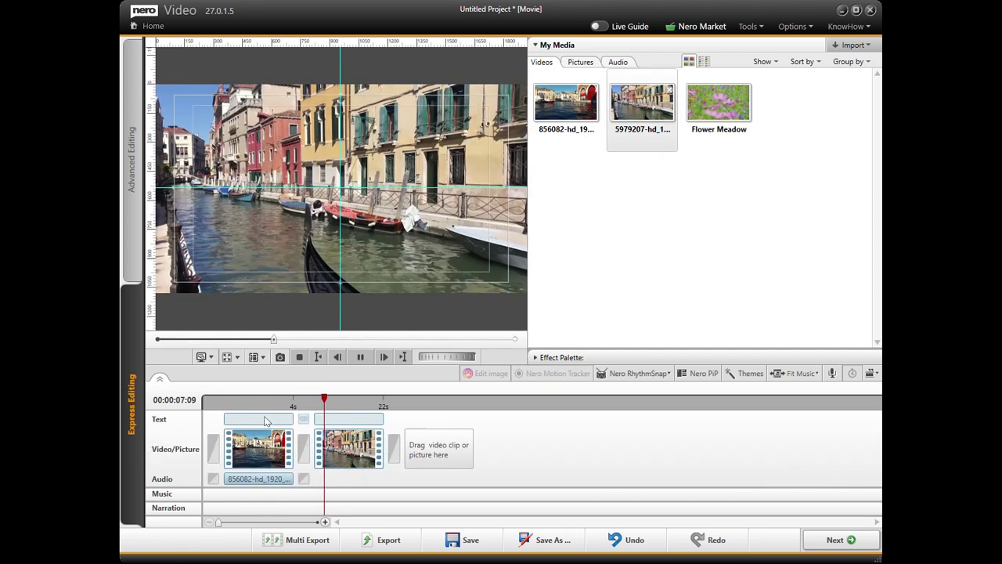
{"action": "key", "text": "space"}
Add the Jungle and Landscape pictures as the third and fourth clips
{"action": "left_click", "coordinate": [581, 63]}
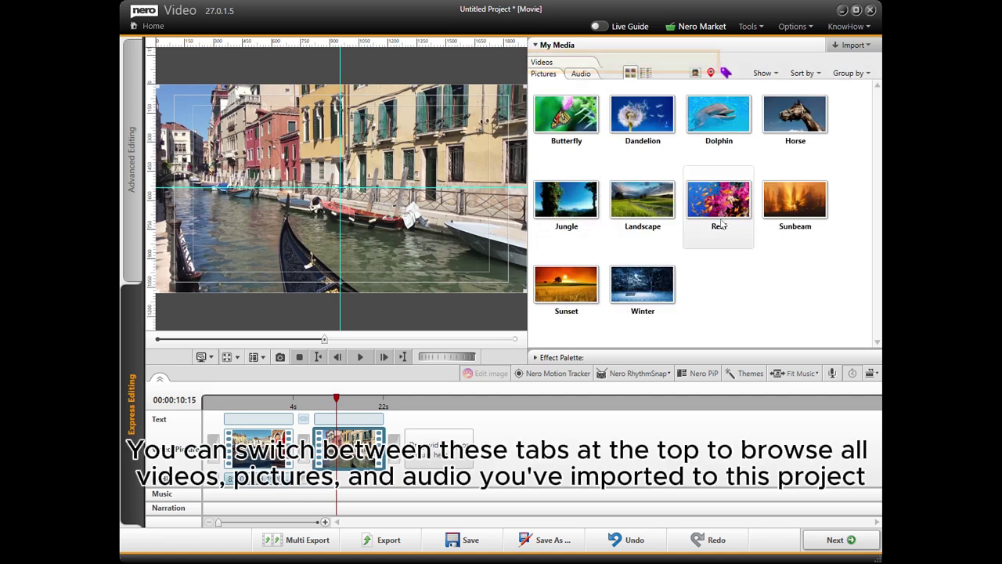
{"action": "left_click_drag", "start_coordinate": [438, 448], "coordinate": [439, 450]}
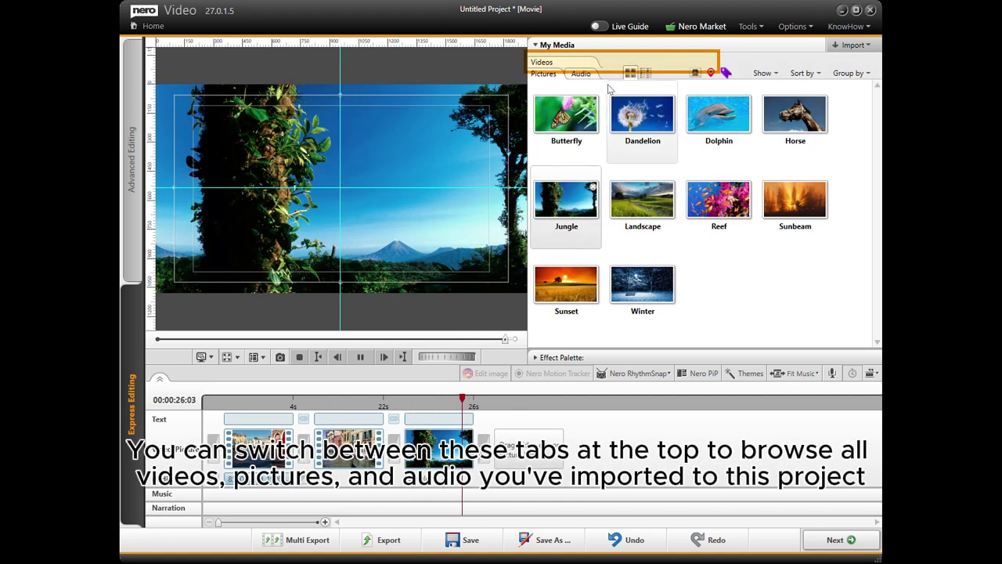
{"action": "double_click", "coordinate": [642, 200]}
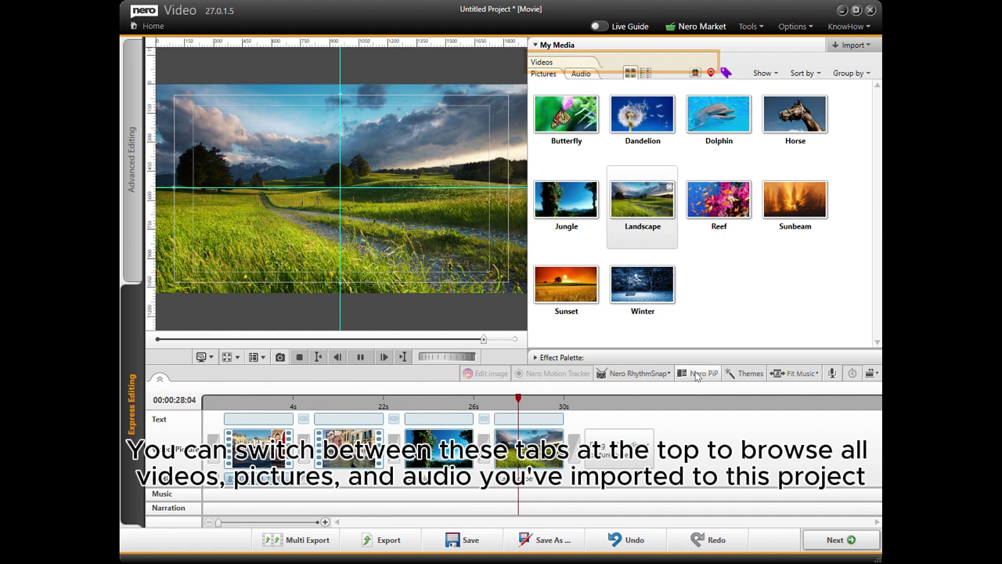
Show the project's audio files and select My Day-2
{"action": "left_click", "coordinate": [580, 72]}
{"action": "scroll", "coordinate": [874, 326], "scroll_direction": "down", "scroll_amount": 10}
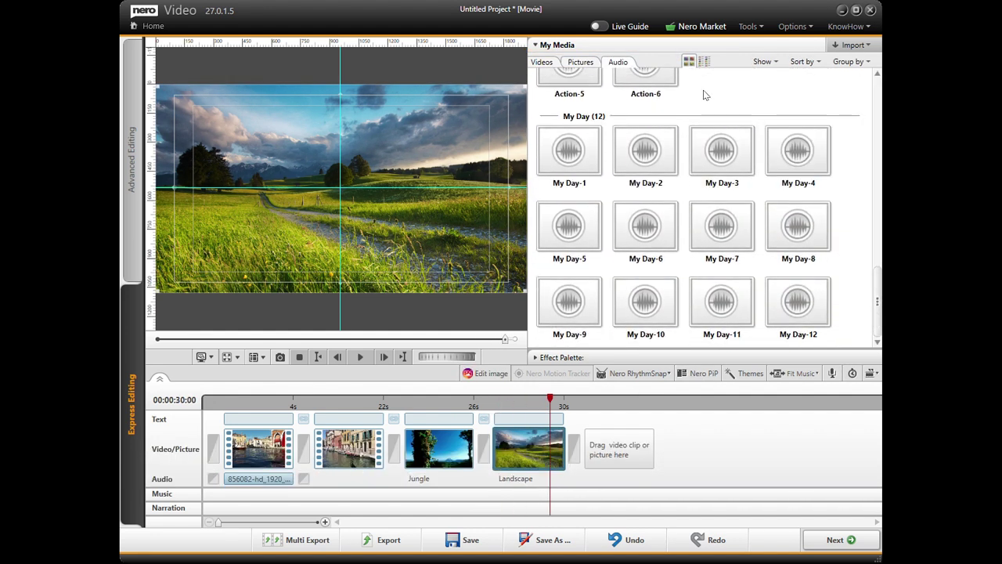
{"action": "left_click", "coordinate": [647, 151]}
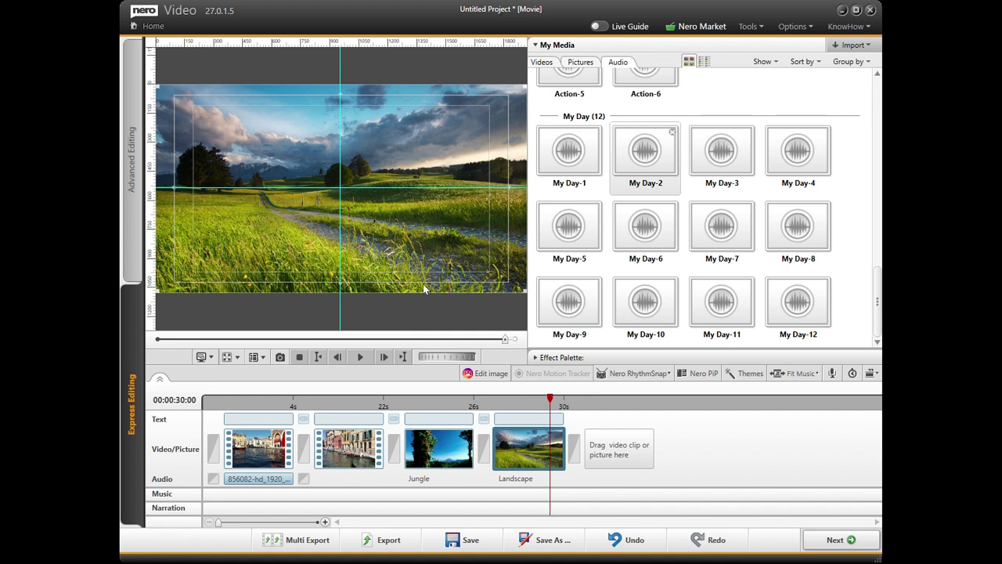
Put a-walk-in-paris-126173.mp3 on the Music track and play the movie to hear it
{"action": "scroll", "coordinate": [652, 206], "scroll_direction": "down", "scroll_amount": 2}
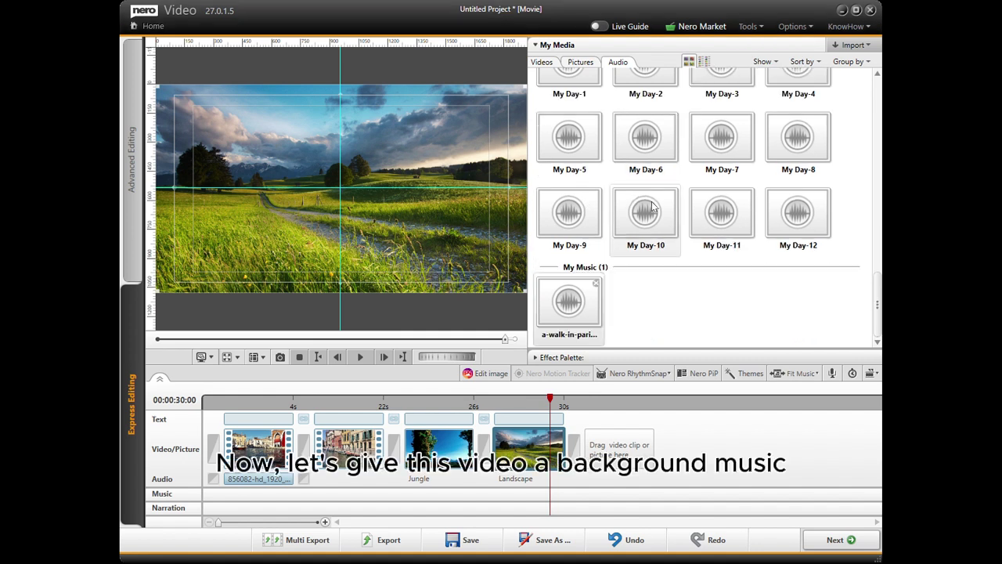
{"action": "left_click_drag", "start_coordinate": [579, 316], "coordinate": [217, 498]}
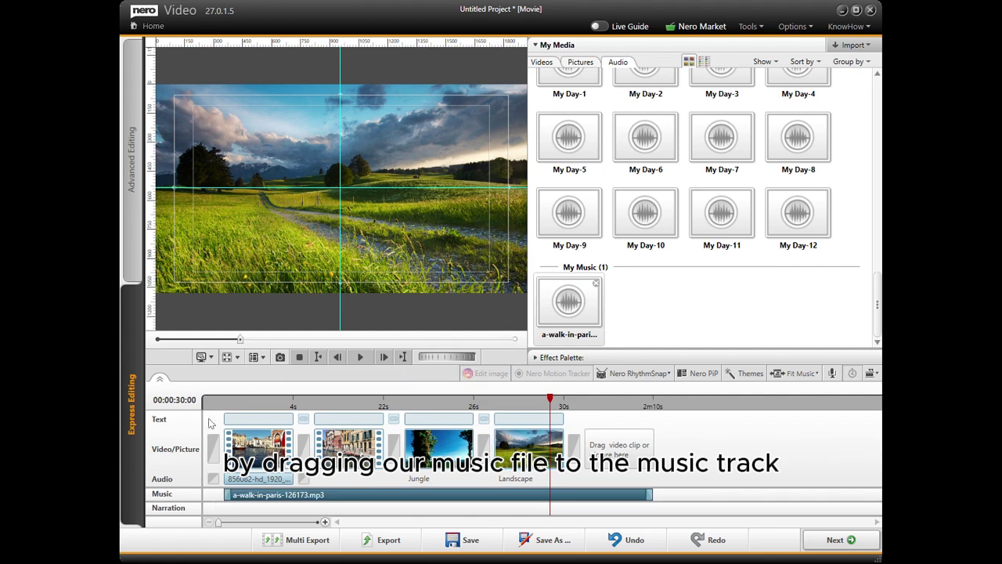
{"action": "left_click", "coordinate": [227, 401]}
{"action": "key", "text": "space"}
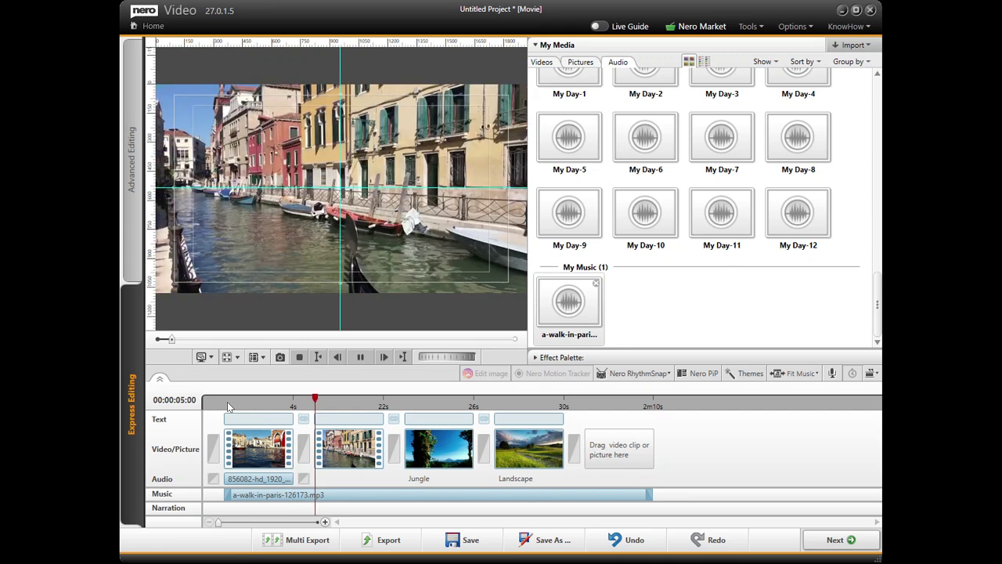
{"action": "key", "text": "space"}
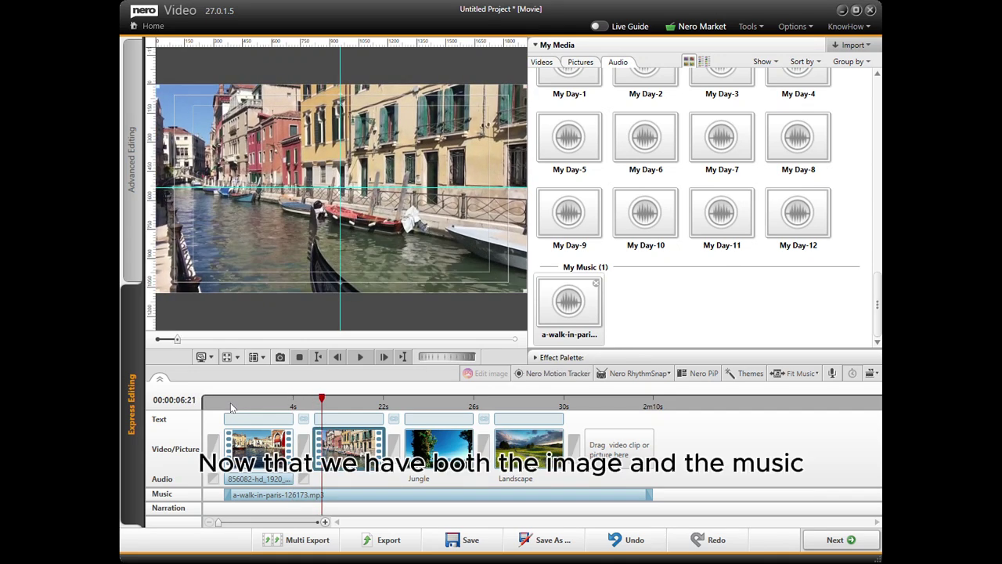
{"action": "mouse_move", "coordinate": [266, 446]}
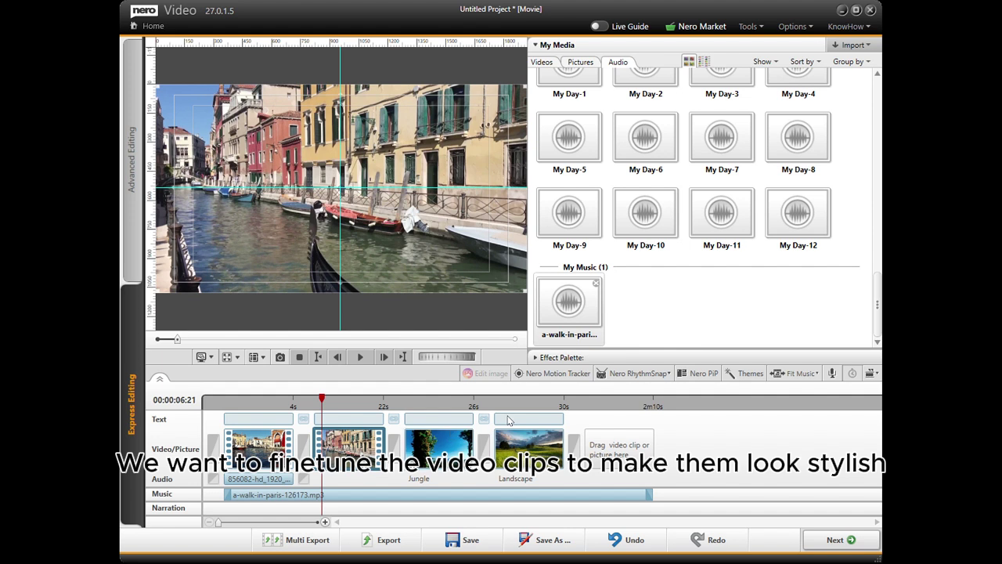
In the Effect Palette, try Black and White on the second Venice clip, then undo it
{"action": "left_click", "coordinate": [687, 356]}
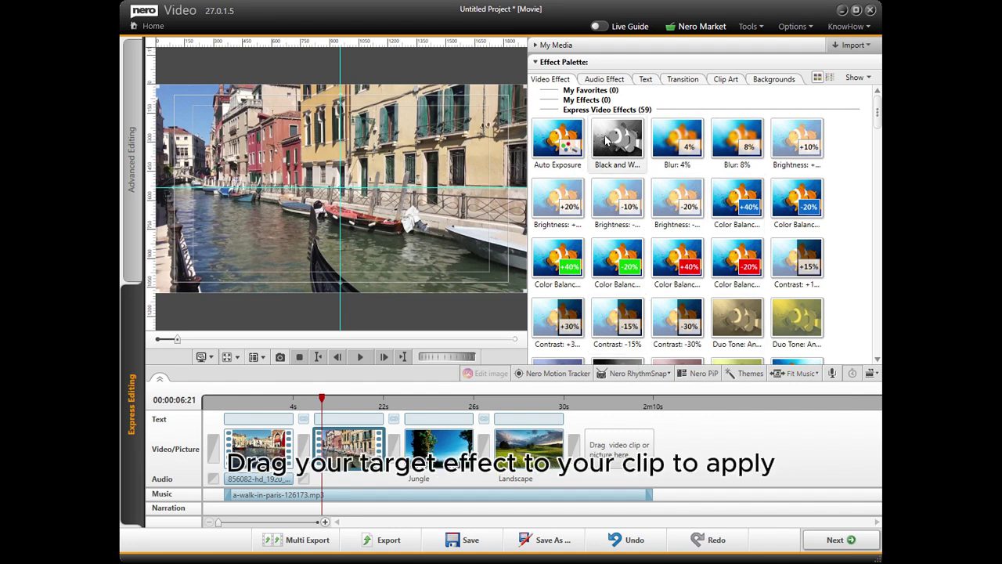
{"action": "left_click_drag", "start_coordinate": [608, 141], "coordinate": [353, 453]}
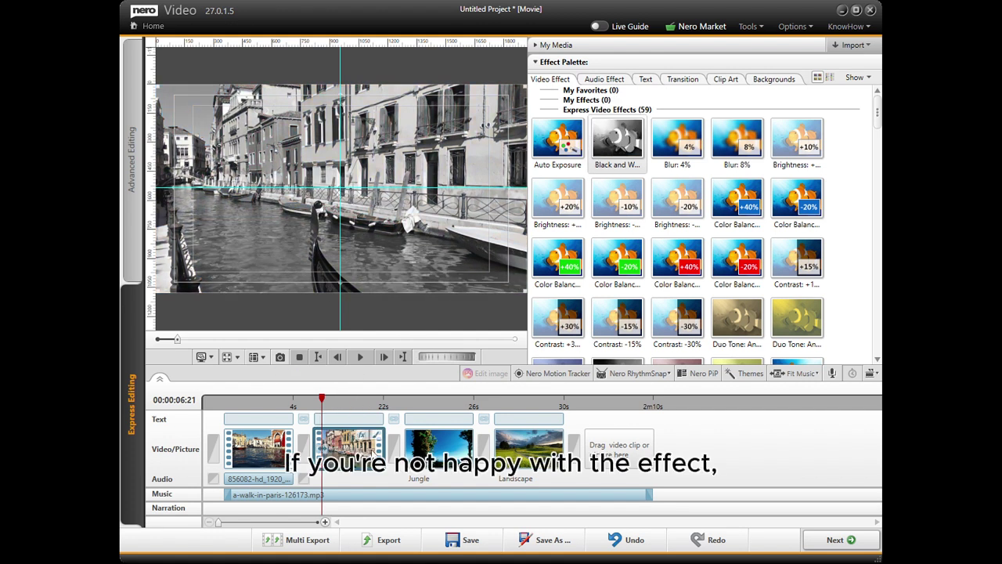
{"action": "left_click", "coordinate": [624, 541]}
{"action": "scroll", "coordinate": [617, 151], "scroll_direction": "down", "scroll_amount": 3}
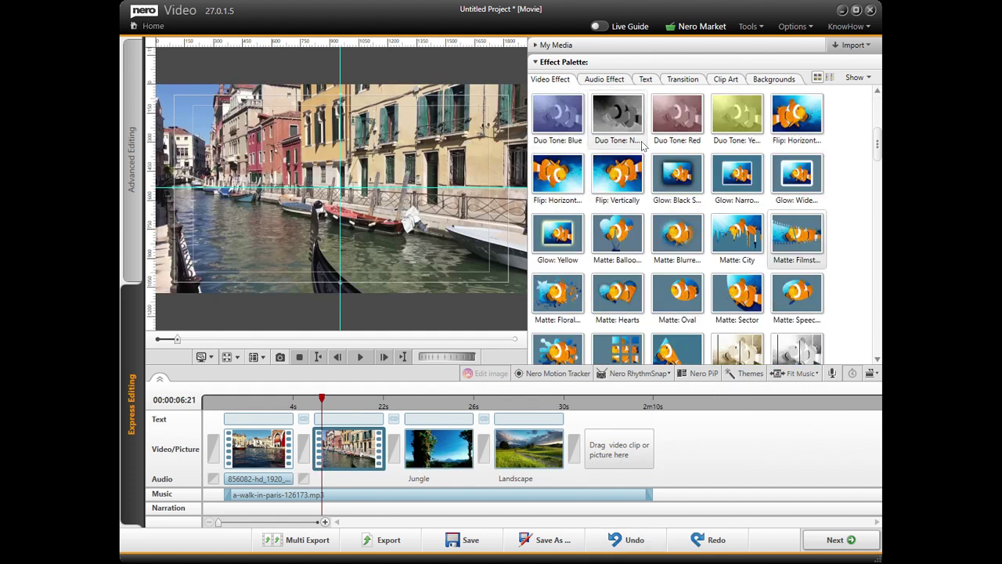
Switch the Effect Palette to audio effects and browse the list
{"action": "left_click", "coordinate": [593, 80]}
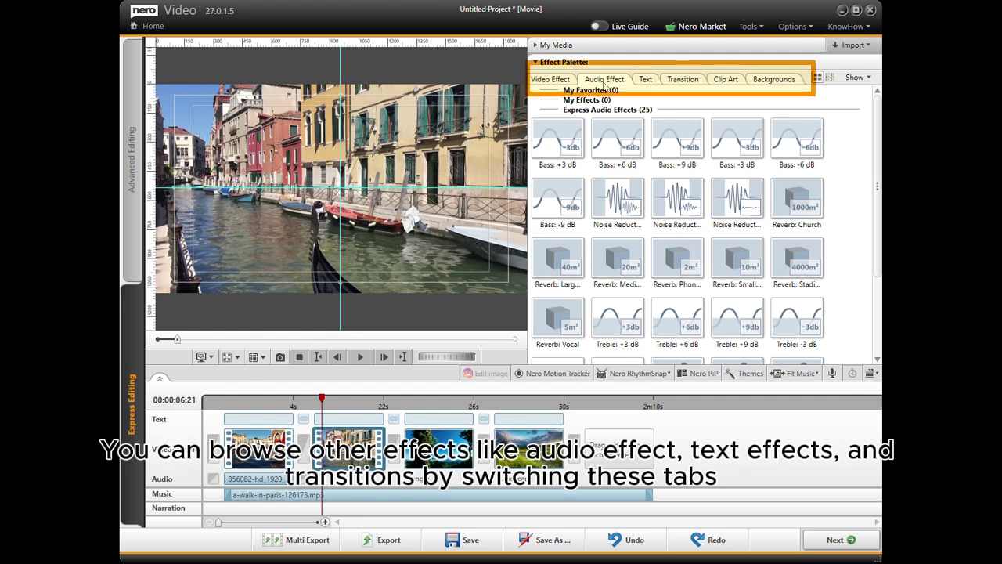
{"action": "scroll", "coordinate": [671, 268], "scroll_direction": "down", "scroll_amount": 3}
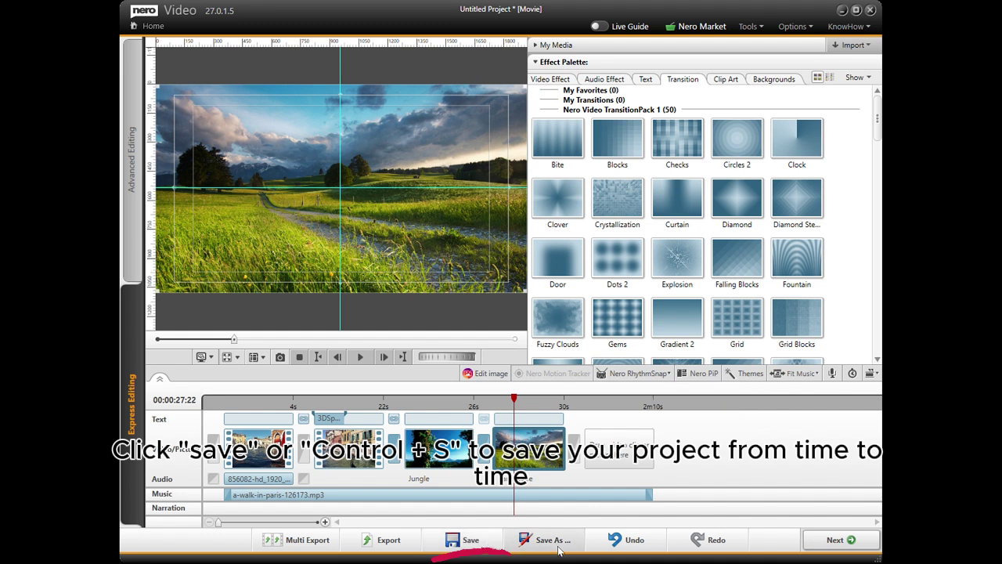
Save as My project 1.nvc, then export the movie in AVC format to NVEExport.mp4
{"action": "left_click", "coordinate": [466, 540]}
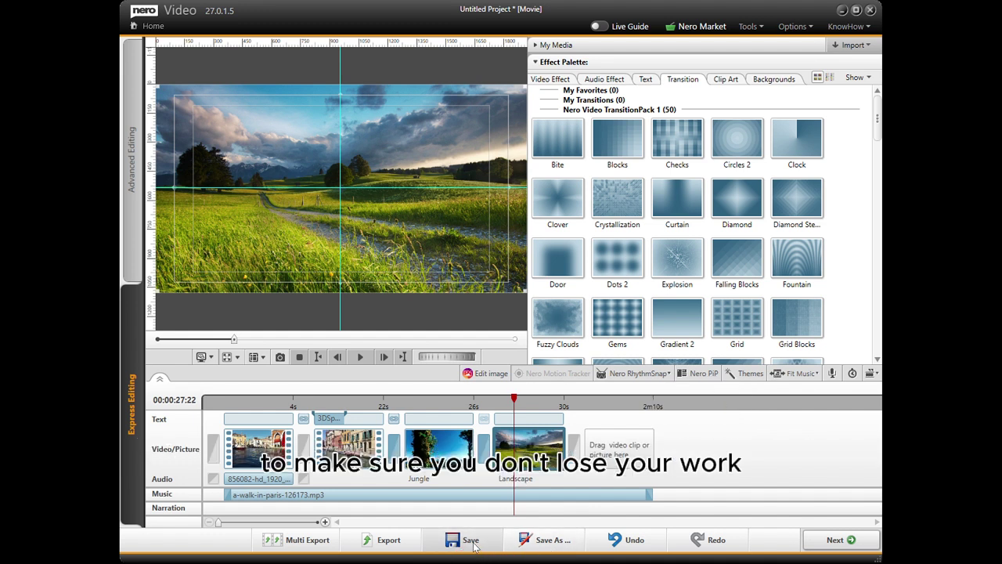
{"action": "left_click", "coordinate": [390, 540]}
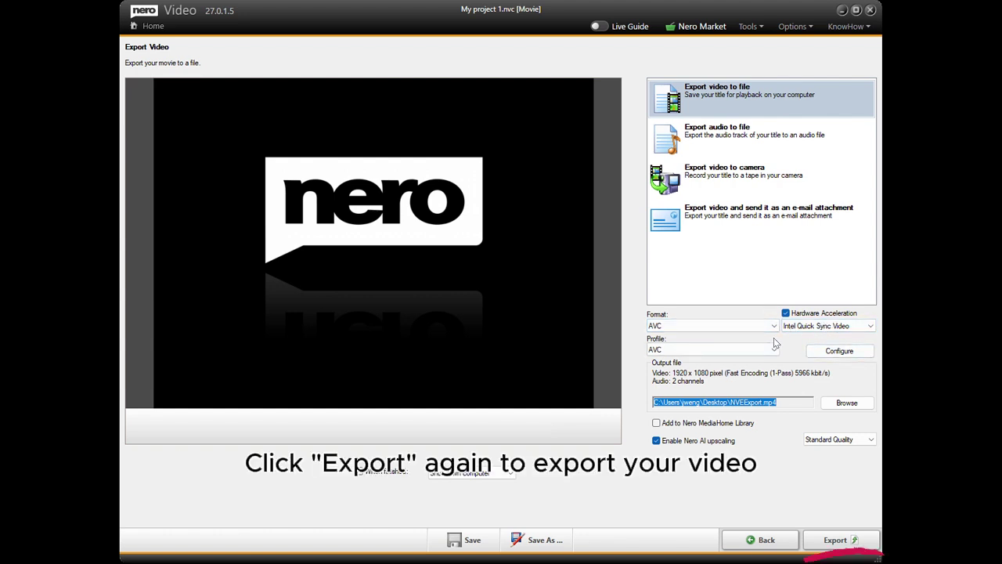
{"action": "left_click", "coordinate": [852, 540]}
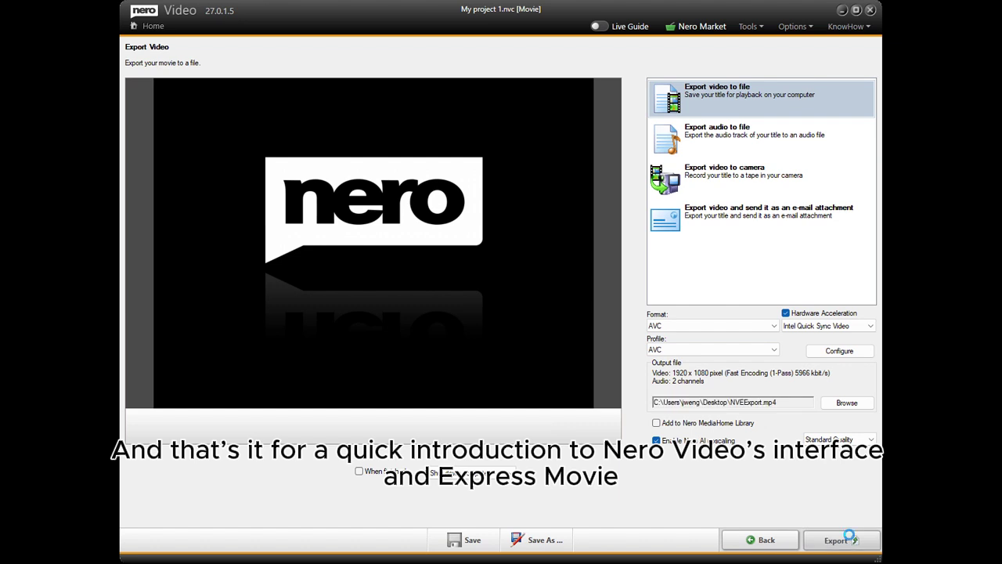